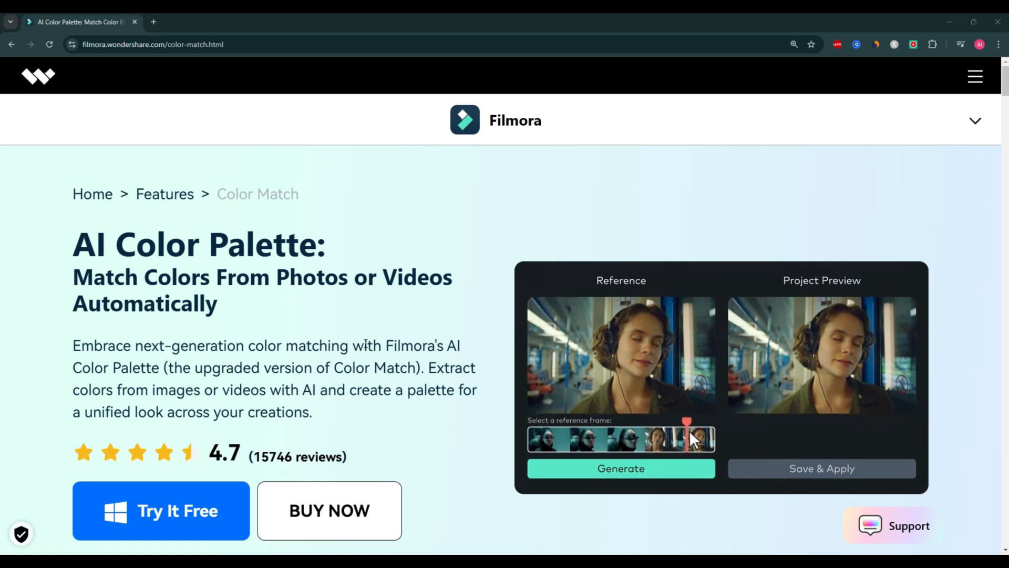
Read through the AI Color Palette page's sections on automatic color extraction, matching strength, skin tone protection and 3D LUTs
scroll(367, 344, "down", 3)
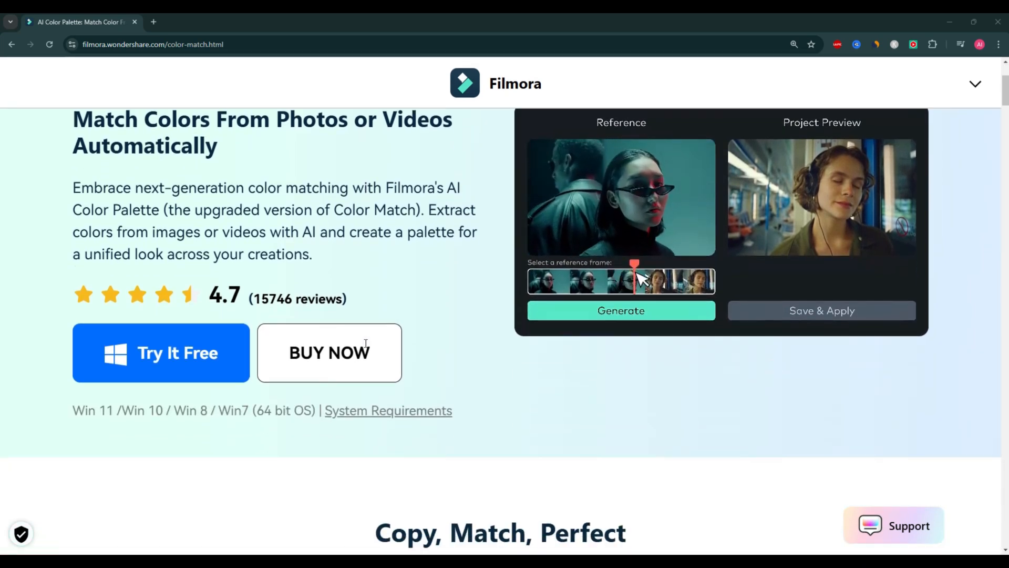
scroll(367, 344, "down", 2)
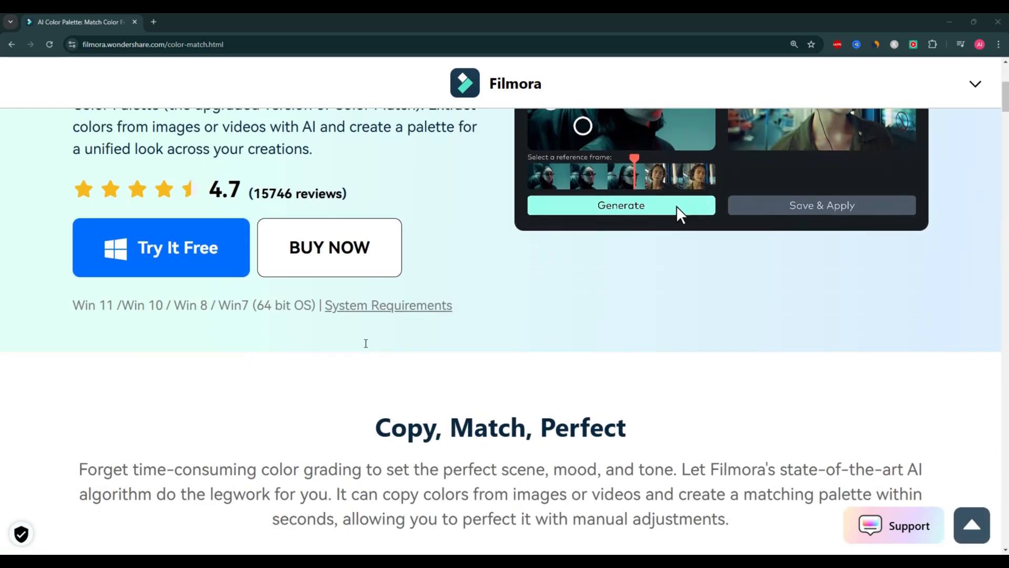
scroll(400, 345, "down", 6)
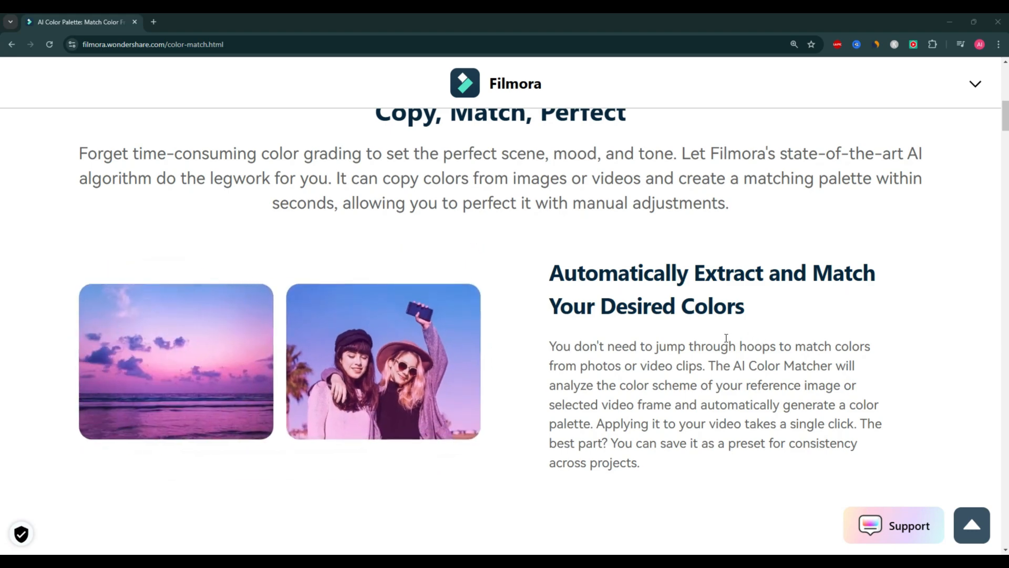
scroll(724, 342, "down", 5)
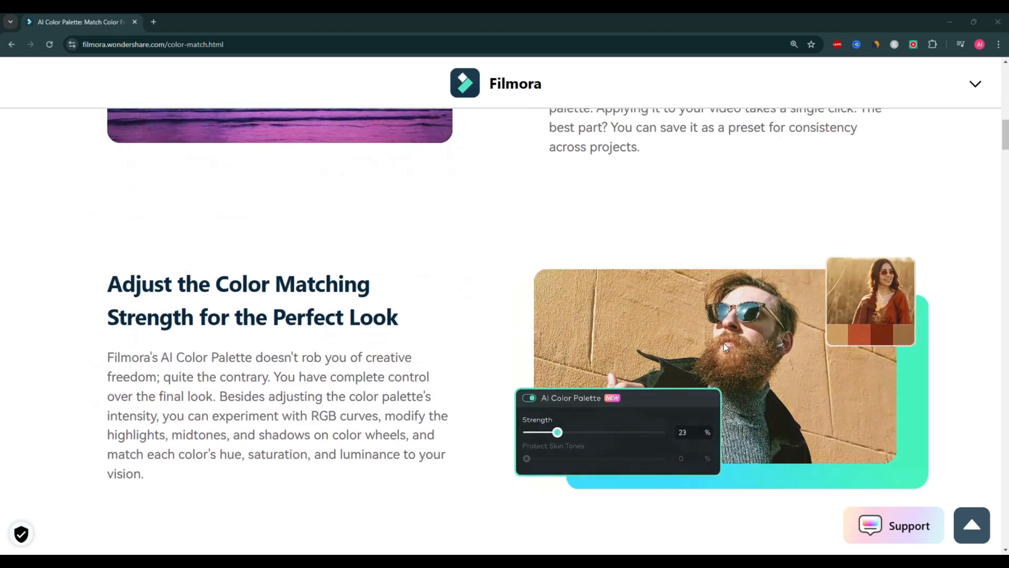
scroll(723, 343, "down", 4)
scroll(726, 348, "down", 2)
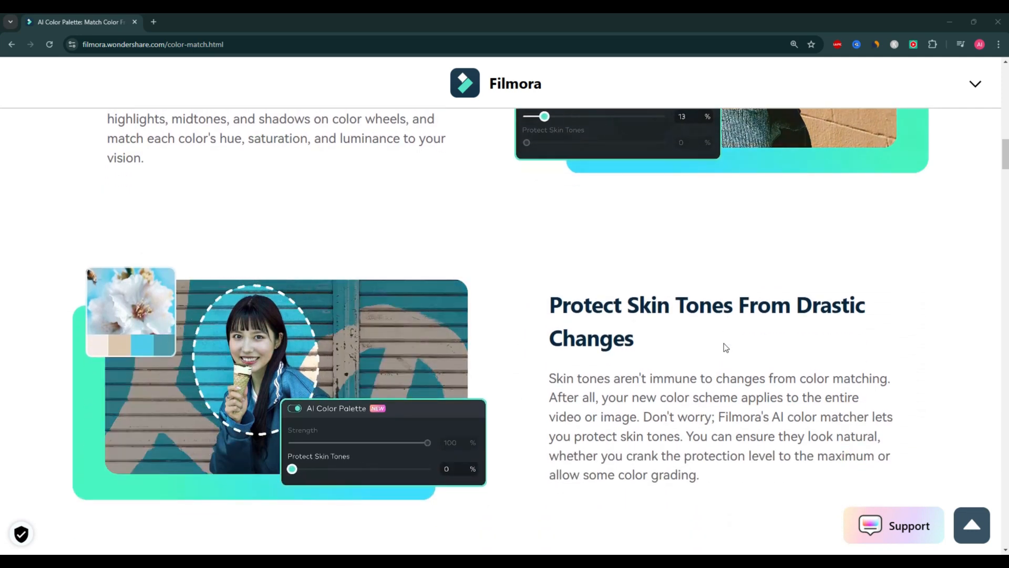
scroll(726, 348, "down", 1)
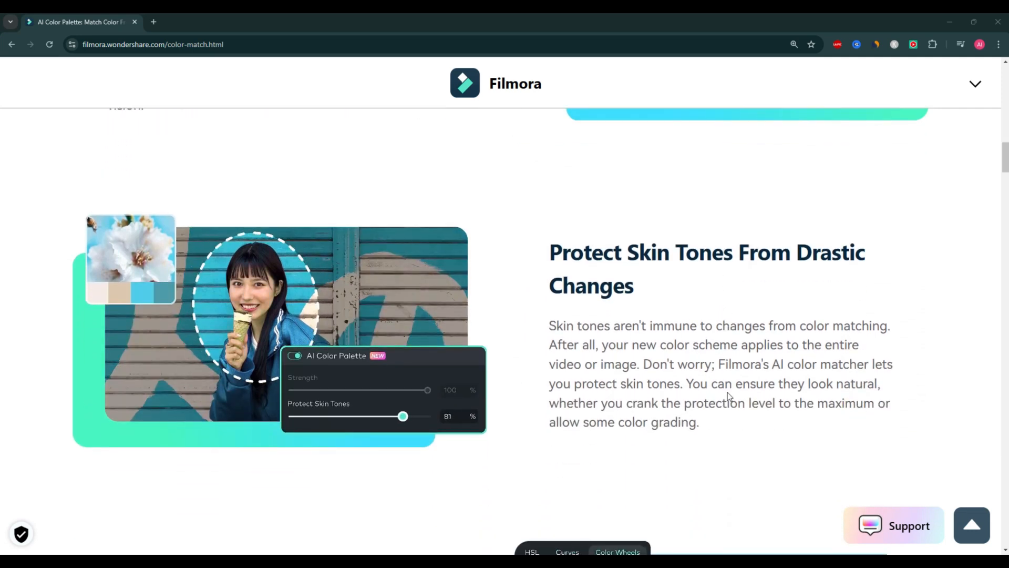
scroll(736, 389, "down", 2)
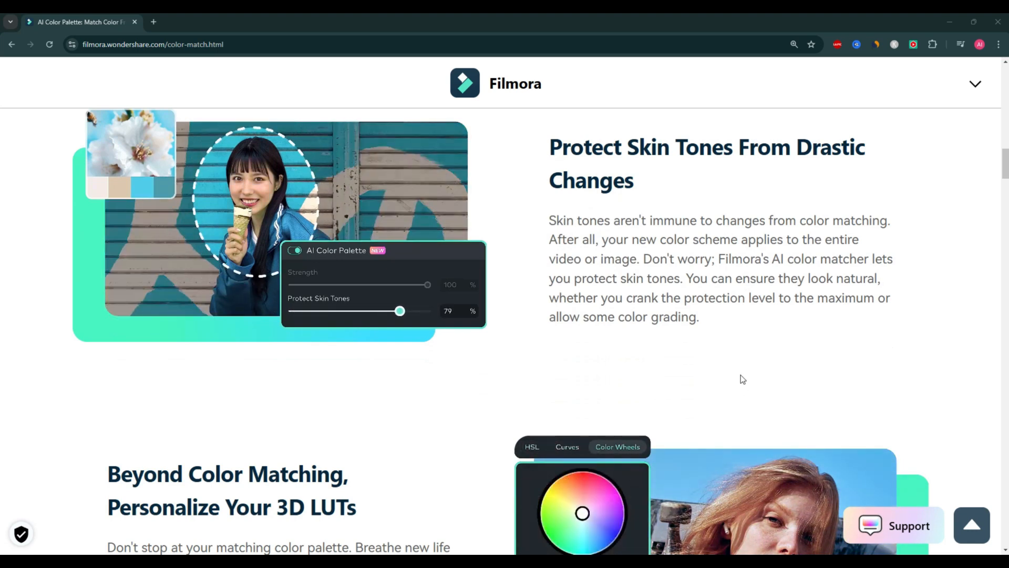
scroll(747, 353, "down", 2)
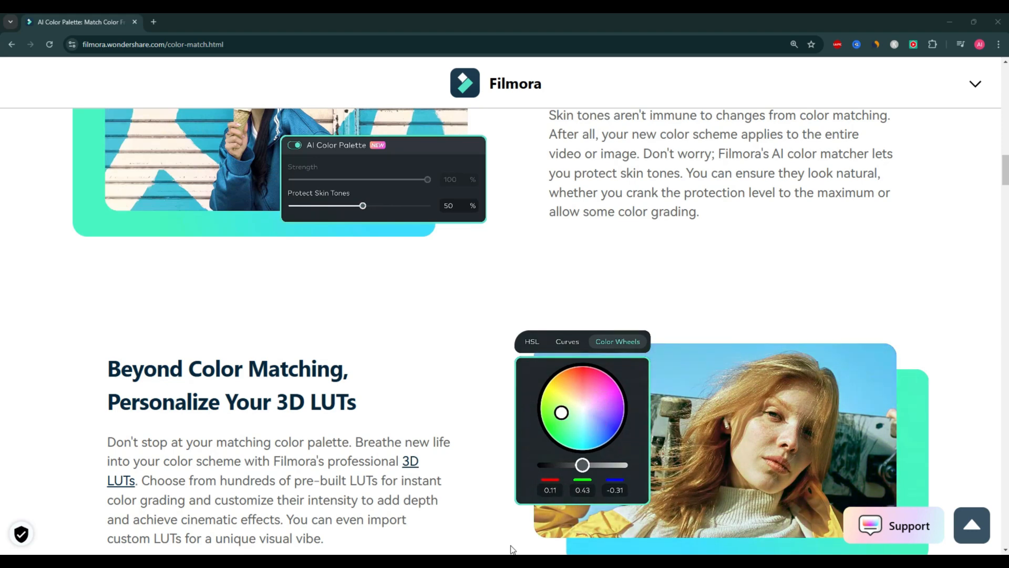
Open the Black Friday Sale page in a separate tab to view the offer, and return to the AI Color Palette page
left_click(975, 86)
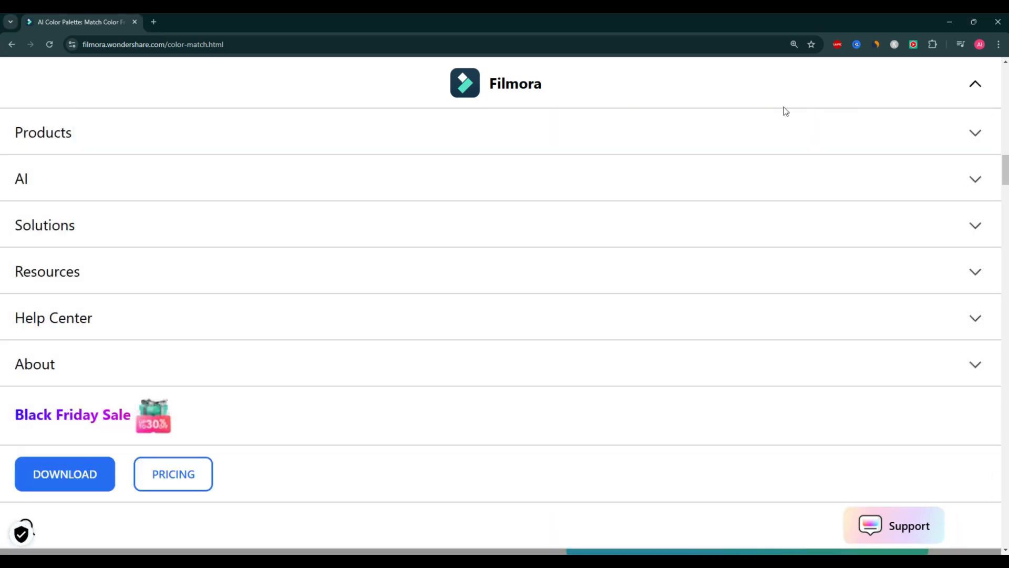
right_click(121, 422)
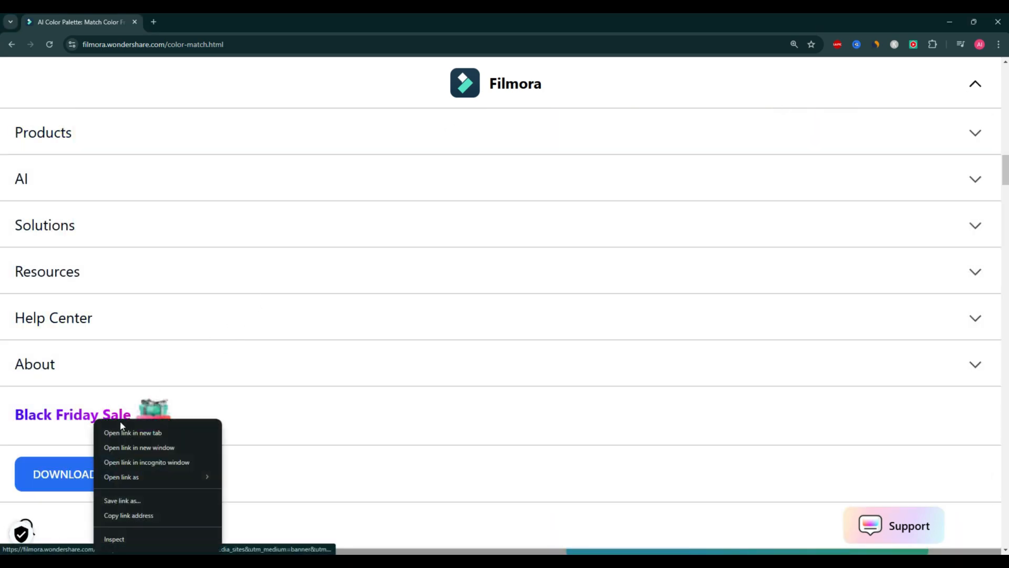
left_click(163, 433)
left_click(204, 20)
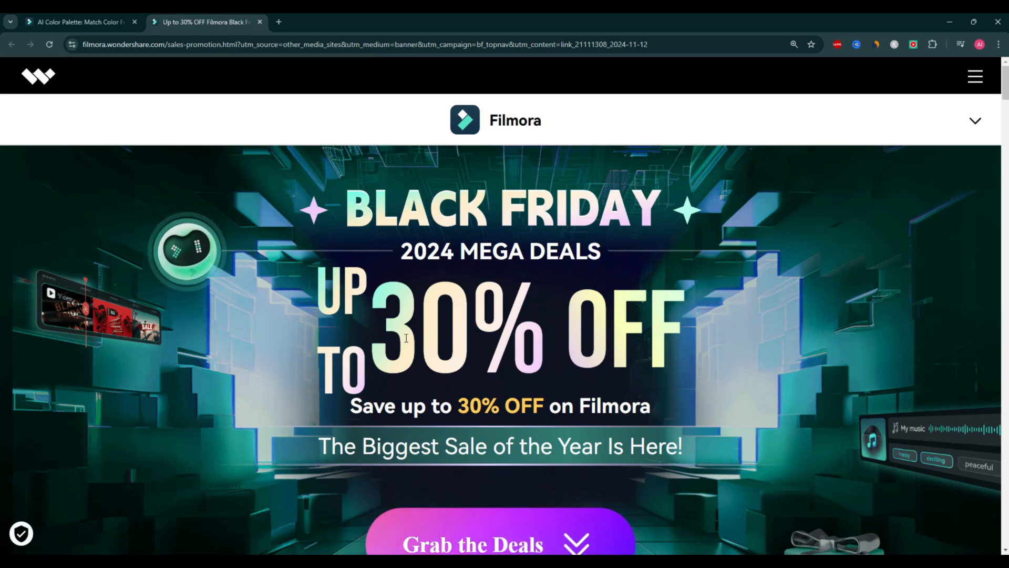
left_click(96, 21)
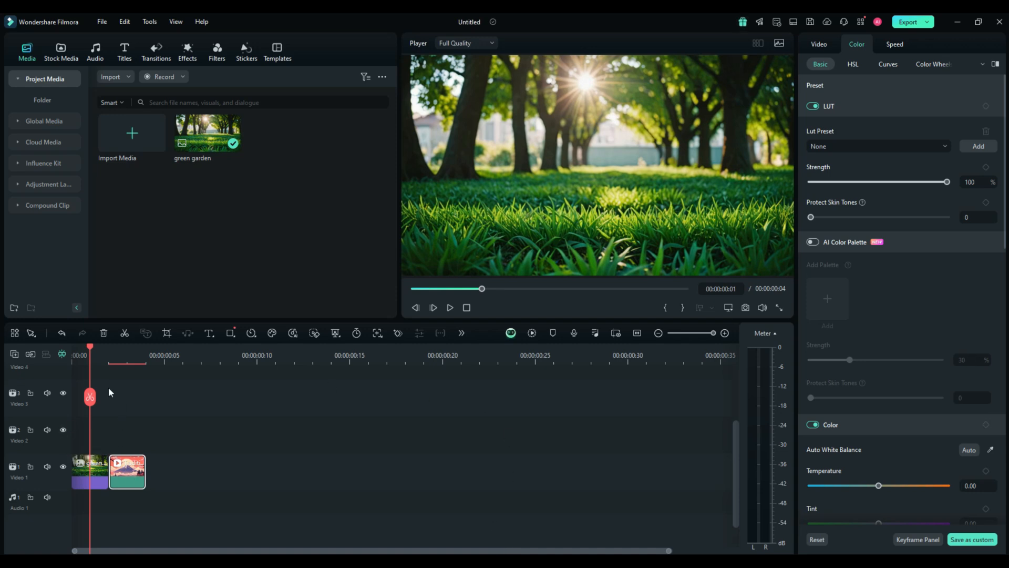
In Filmora, enable AI Color Palette for the mountain clip and generate a color match using a green garden frame as the timeline reference
mouse_move(90, 396)
left_mouse_down()
mouse_move(111, 397)
mouse_move(84, 403)
left_mouse_up()
left_click(813, 242)
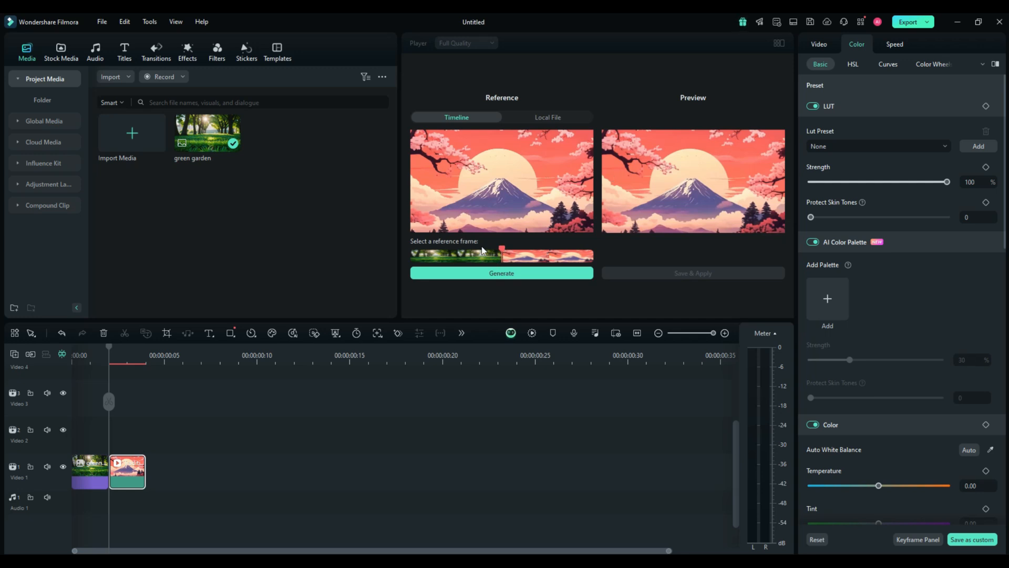
left_click_drag(502, 250, 456, 255)
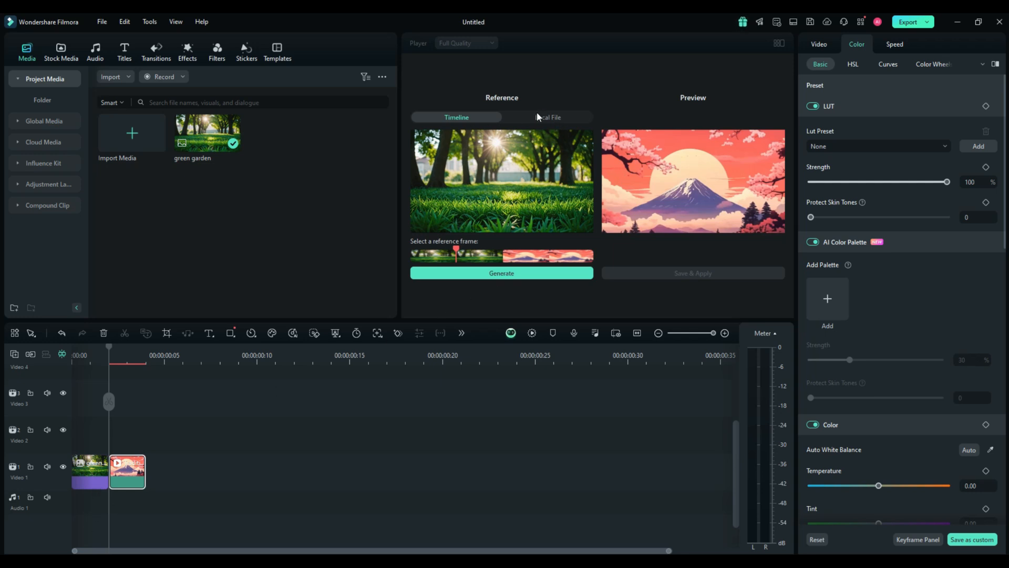
left_click(494, 274)
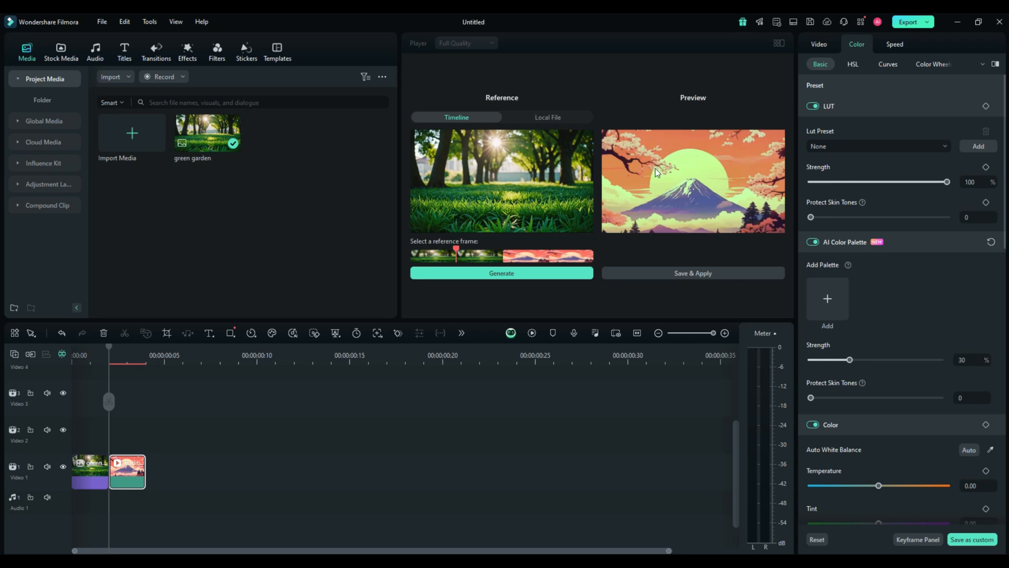
Set the mountain clip's color temperature to -12 and its tint to 2
scroll(801, 270, "down", 1)
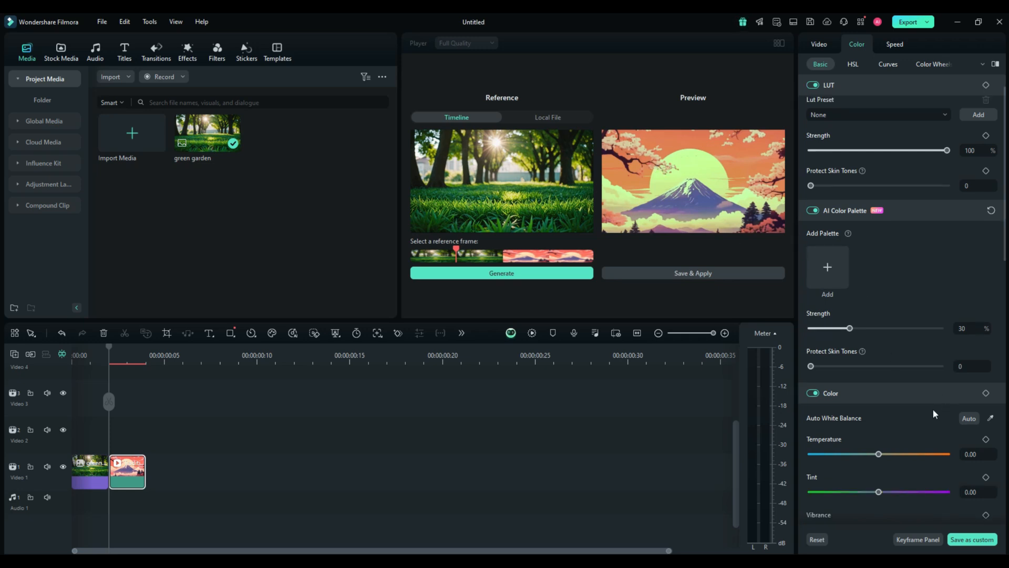
mouse_move(876, 454)
left_mouse_down()
mouse_move(933, 452)
mouse_move(892, 452)
left_mouse_up()
scroll(893, 358, "down", 2)
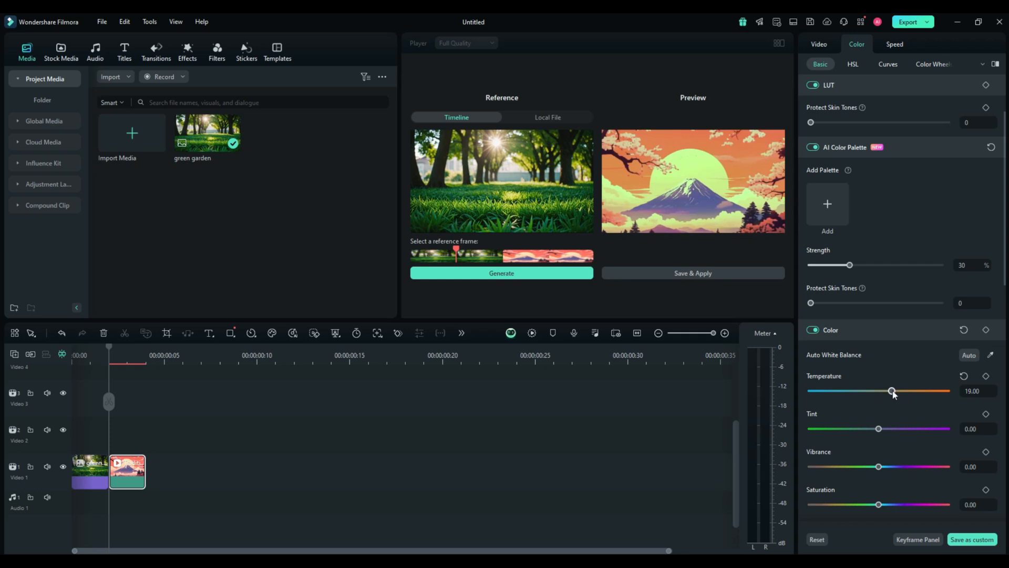
left_click_drag(892, 392, 870, 392)
mouse_move(881, 433)
left_mouse_down()
mouse_move(909, 431)
mouse_move(882, 430)
left_mouse_up()
Set the mountain clip's vibrance to 29 and its saturation to -20
scroll(838, 436, "down", 1)
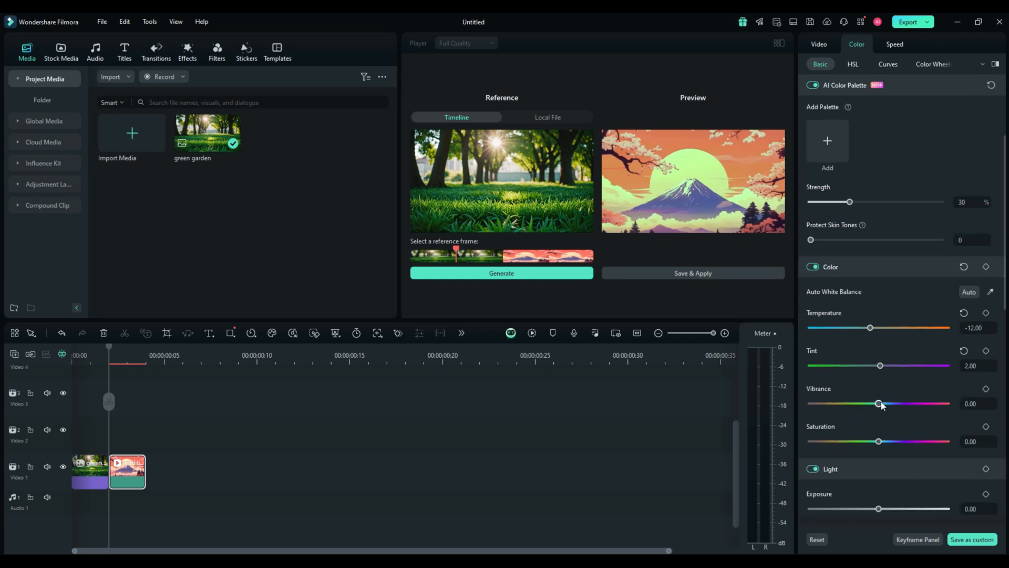
mouse_move(878, 403)
left_mouse_down()
mouse_move(951, 404)
mouse_move(898, 403)
left_mouse_up()
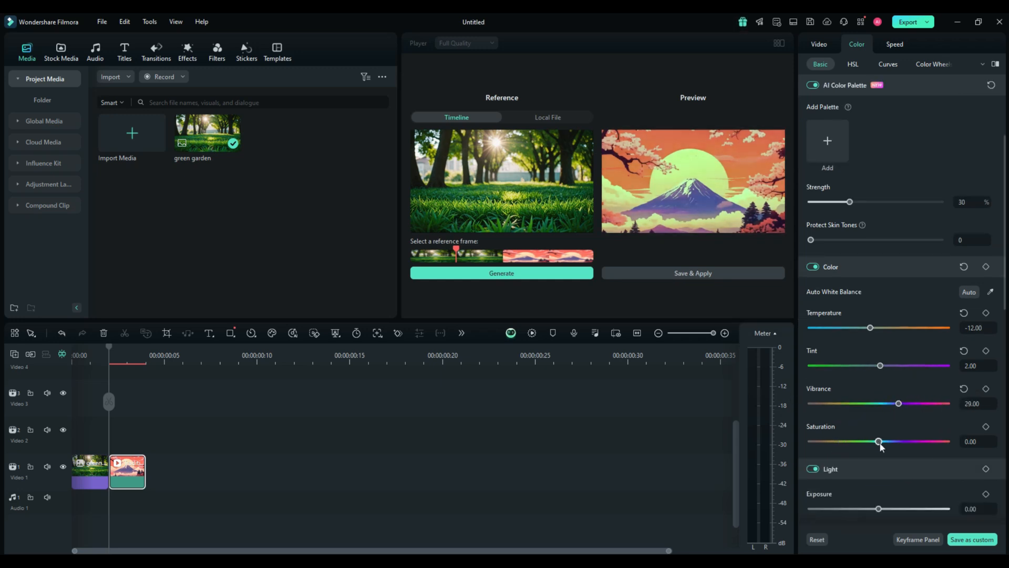
mouse_move(879, 441)
left_mouse_down()
mouse_move(915, 442)
mouse_move(865, 441)
left_mouse_up()
Save and apply the generated palette to the mountain clip, and move the playhead along the clip to check the result
scroll(869, 432, "down", 1)
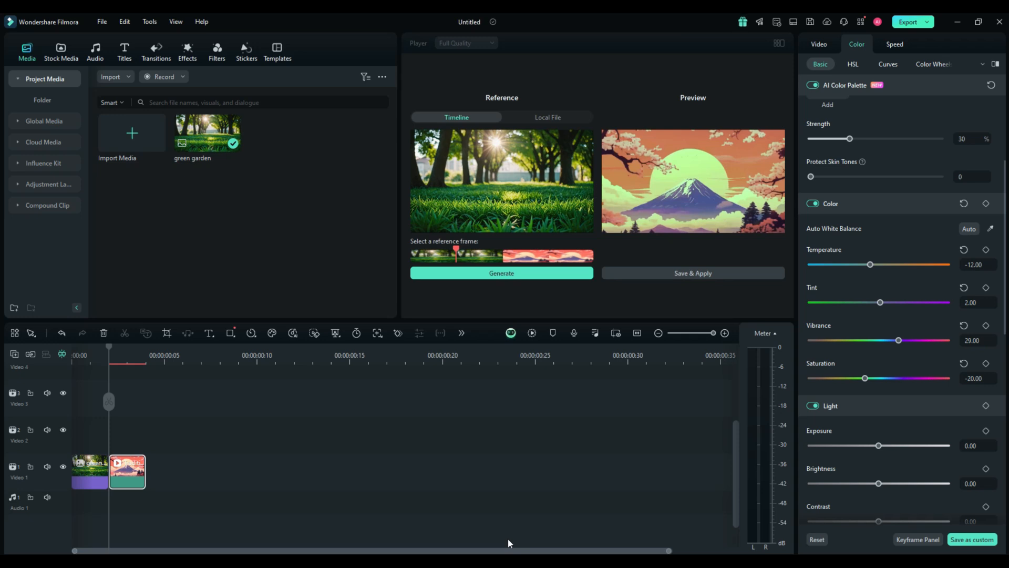
left_click(721, 272)
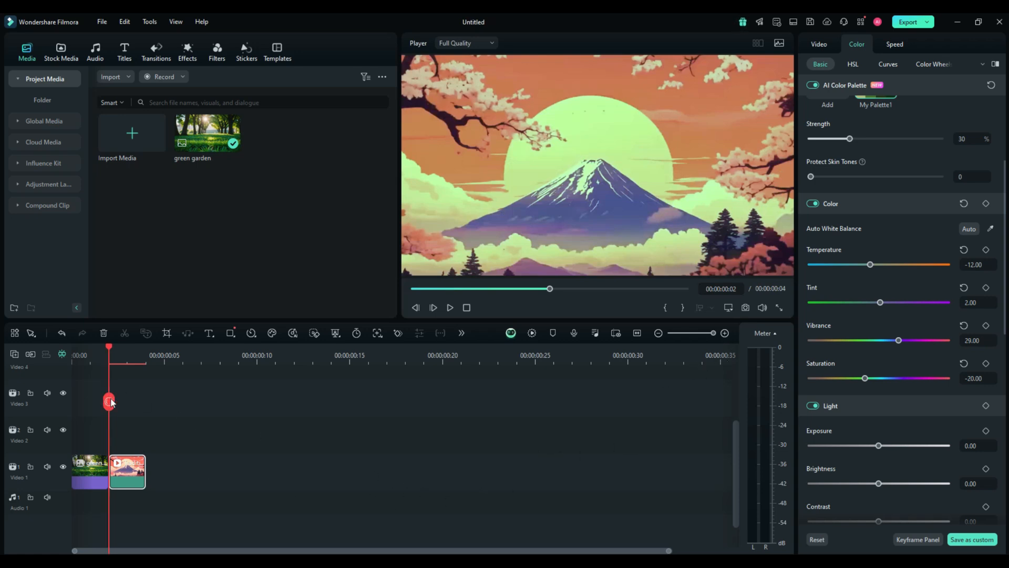
mouse_move(111, 402)
left_mouse_down()
mouse_move(90, 406)
mouse_move(121, 407)
left_mouse_up()
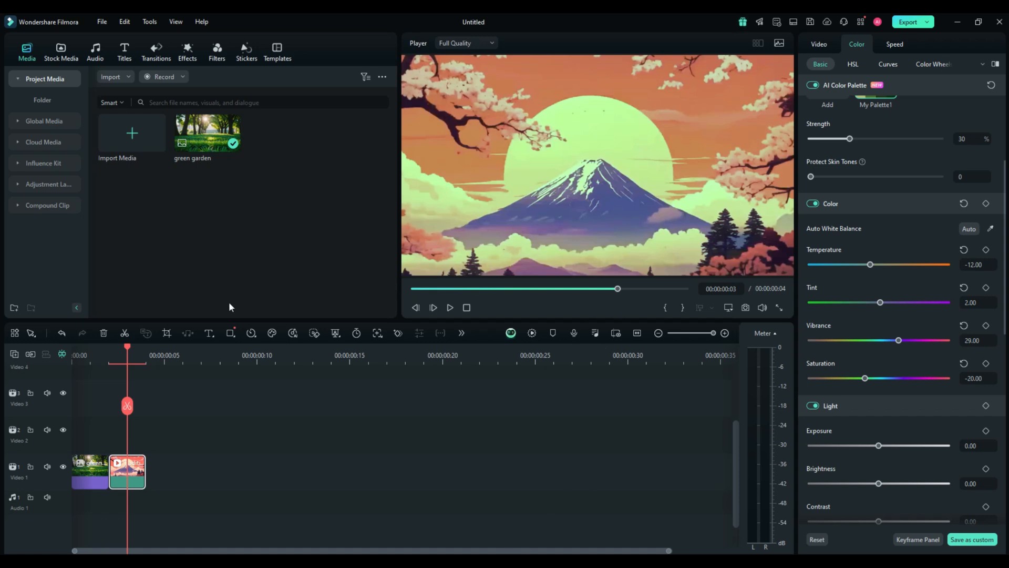
mouse_move(127, 346)
left_mouse_down()
mouse_move(89, 347)
mouse_move(127, 348)
left_mouse_up()
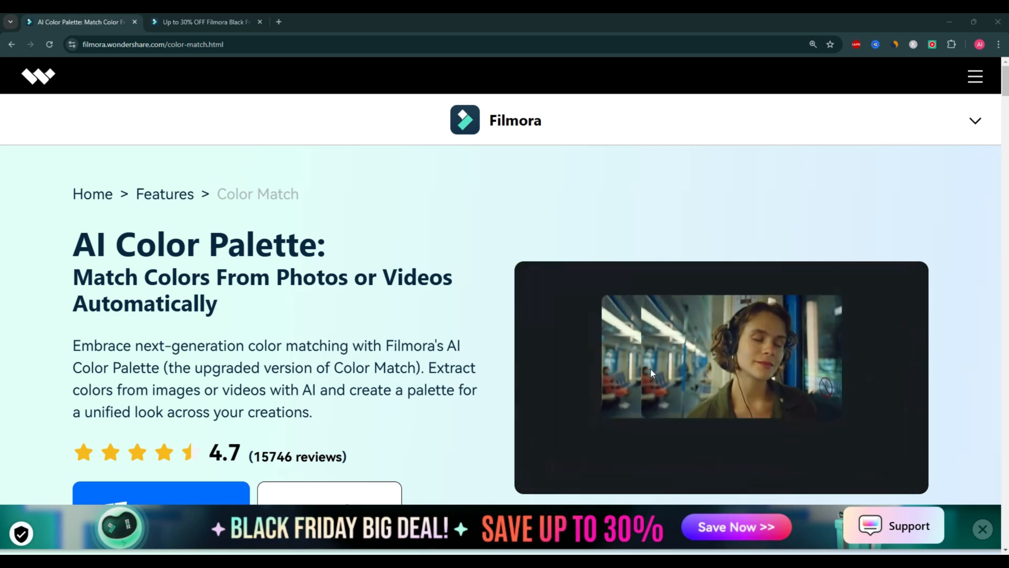
Look over the introduction and download options on the AI Color Palette web page
scroll(651, 372, "down", 3)
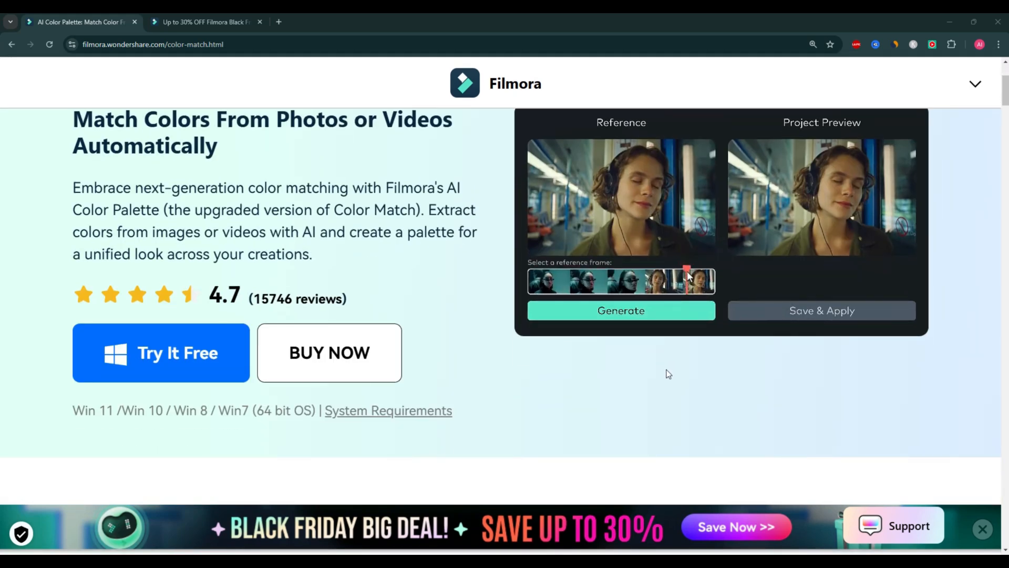